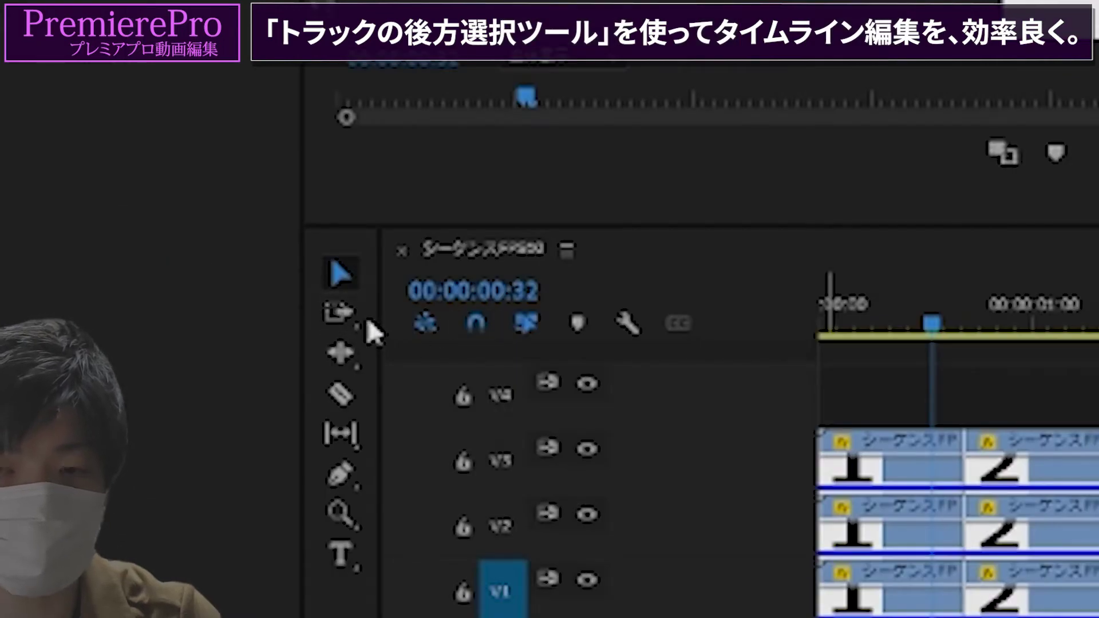
Choose the Track Select Backward Tool (Shift+A) from the Track Select flyout in the toolbar
left_click(352, 311)
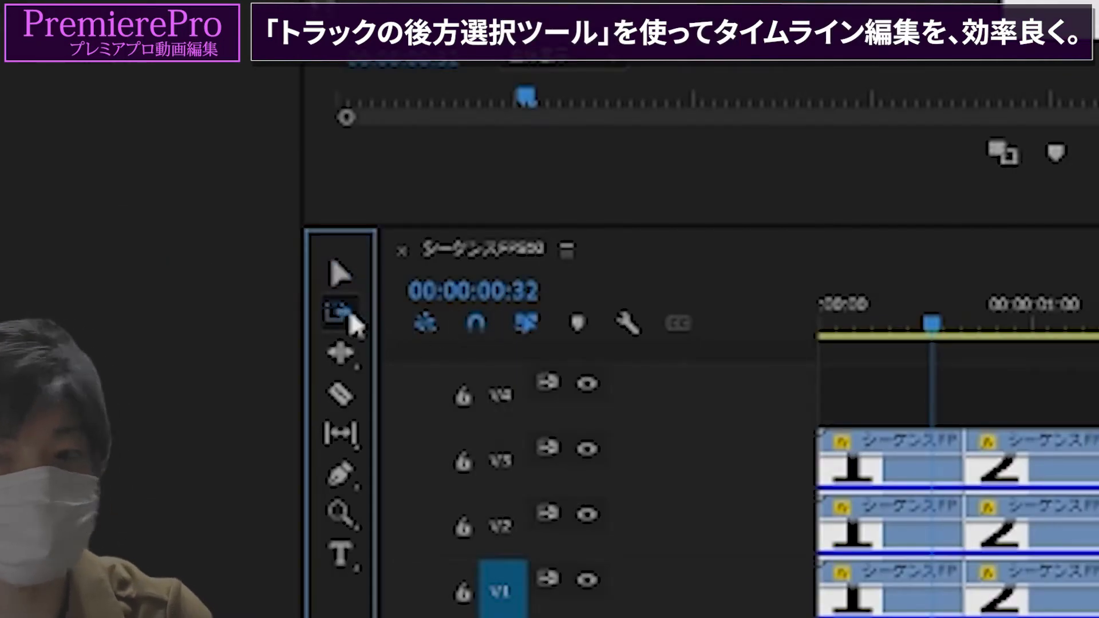
left_click(354, 324)
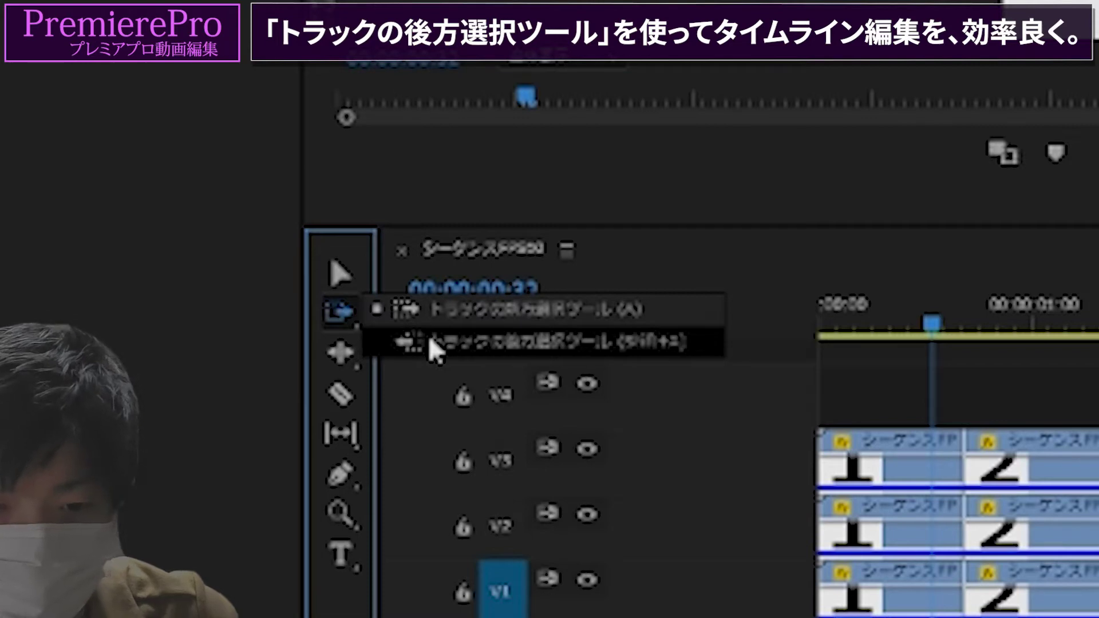
left_click(458, 338)
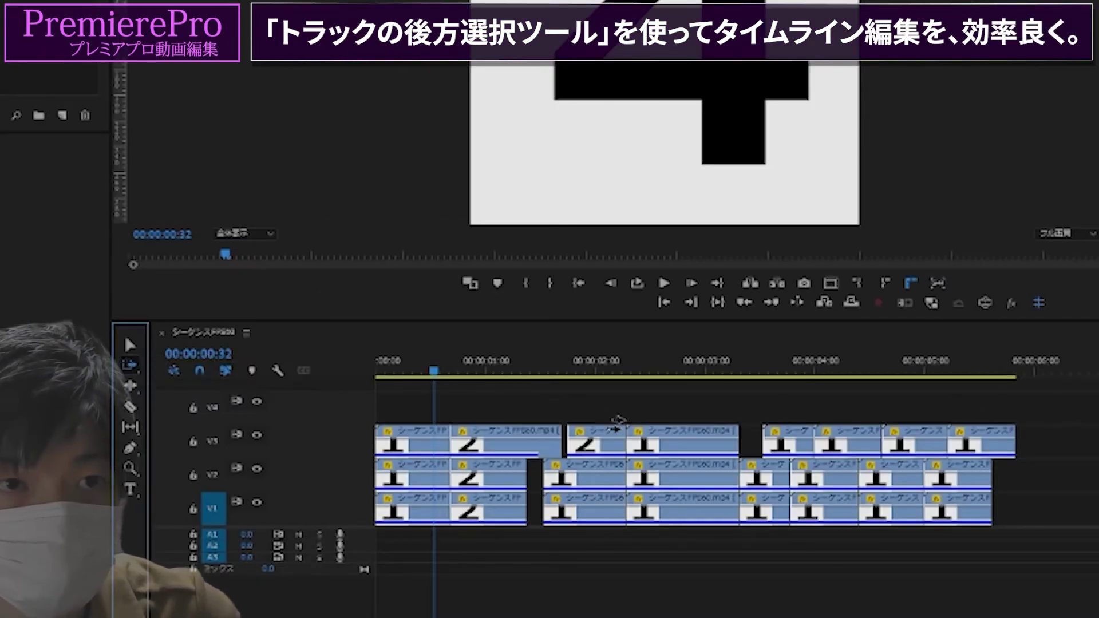
Drag the V3 clip block right so the later clips on V1–V3 start near 3 seconds
left_click(674, 447)
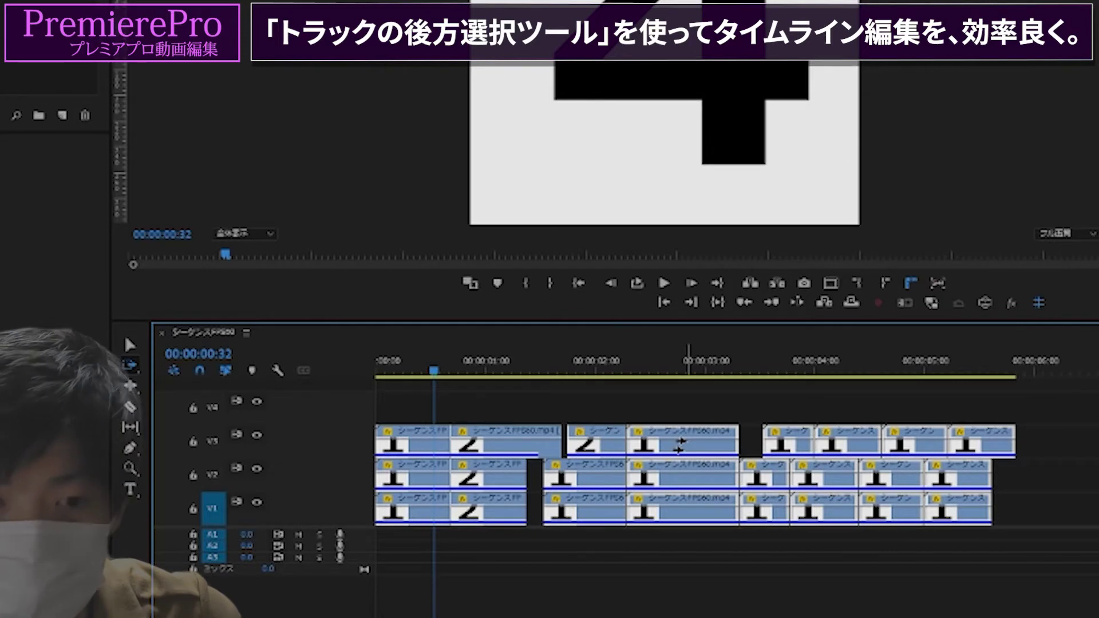
left_click_drag(680, 446, 778, 454)
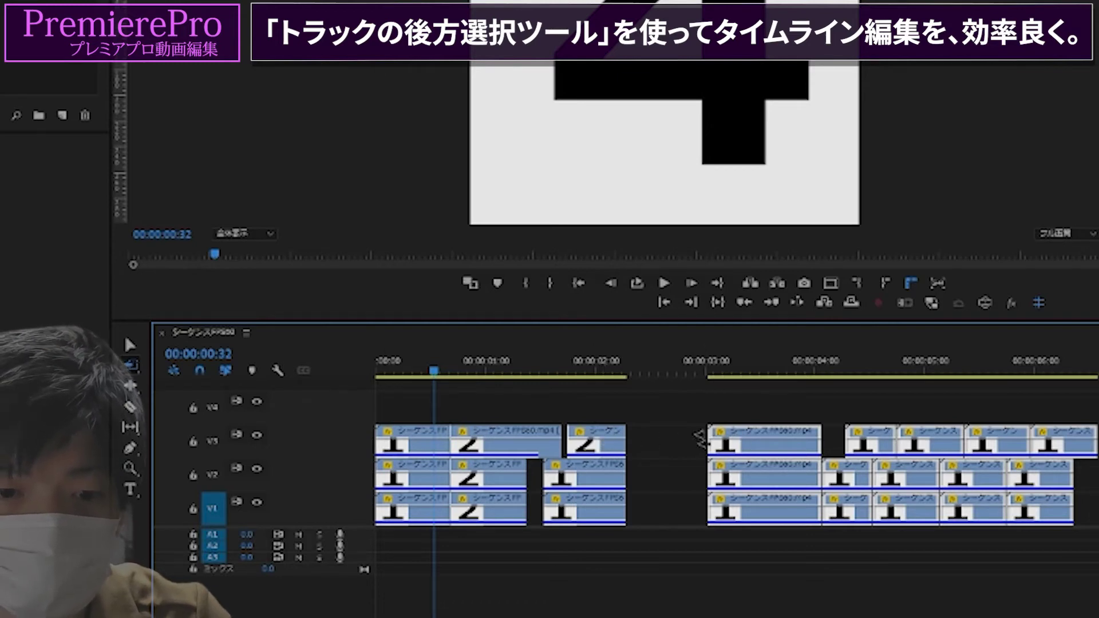
mouse_move(611, 440)
left_mouse_down()
mouse_move(625, 440)
mouse_move(601, 441)
left_mouse_up()
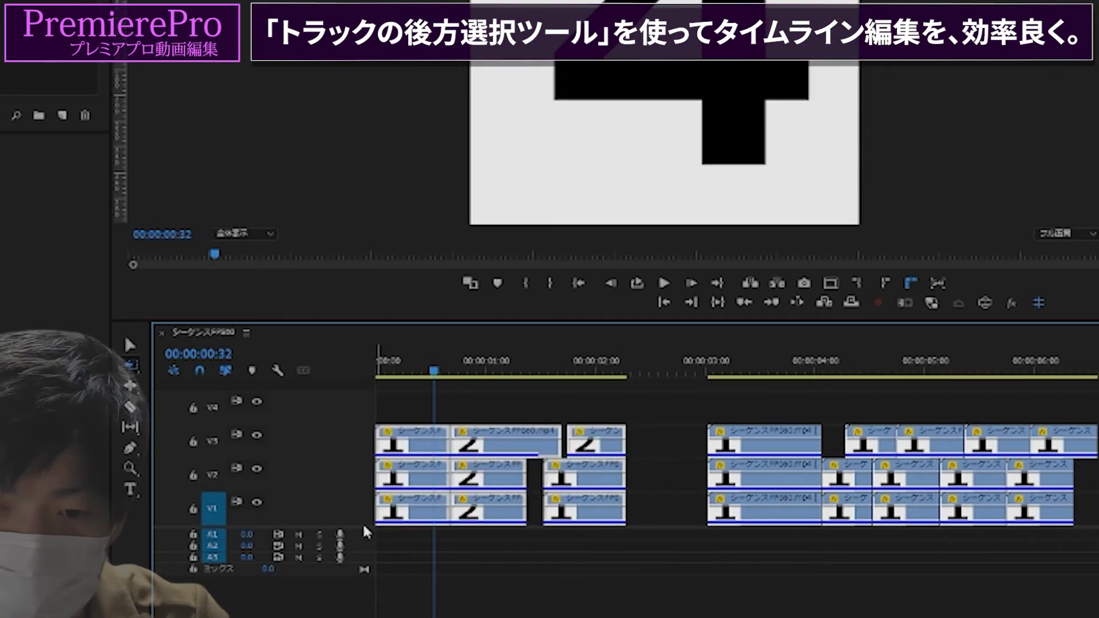
Enlarge the video track area, then test-move the clips after the gap and drop them back
left_click_drag(364, 527, 364, 603)
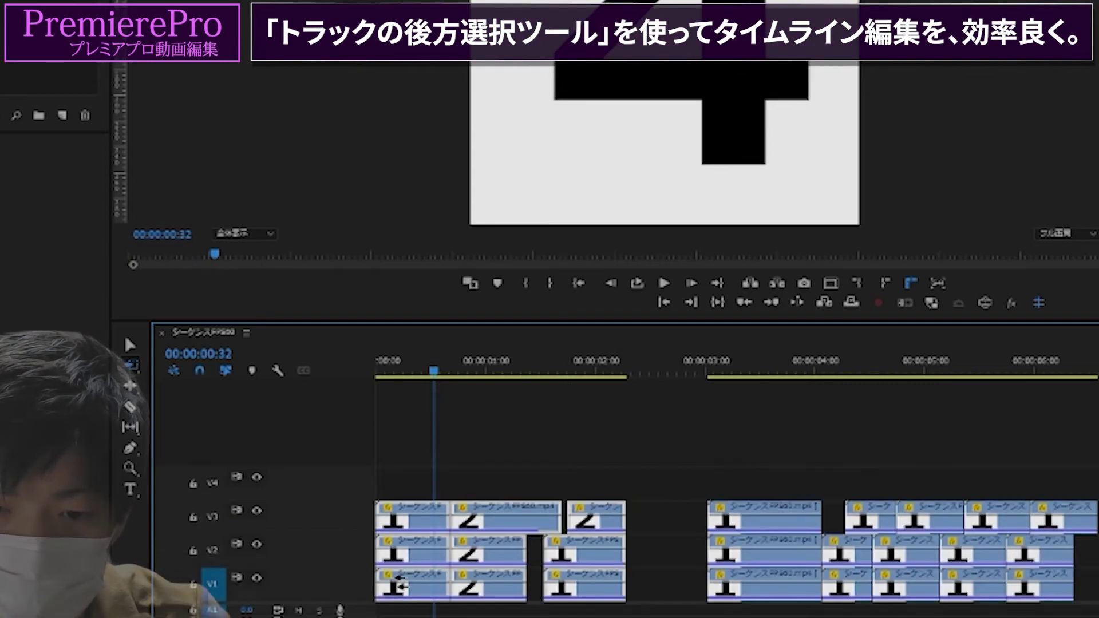
key("v")
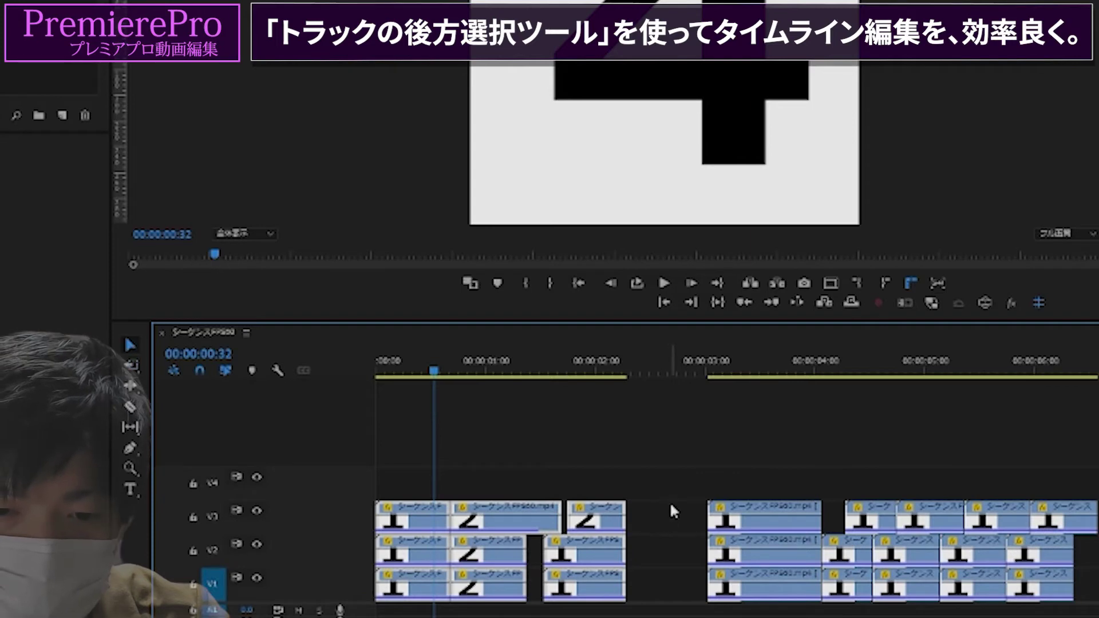
left_click(715, 519)
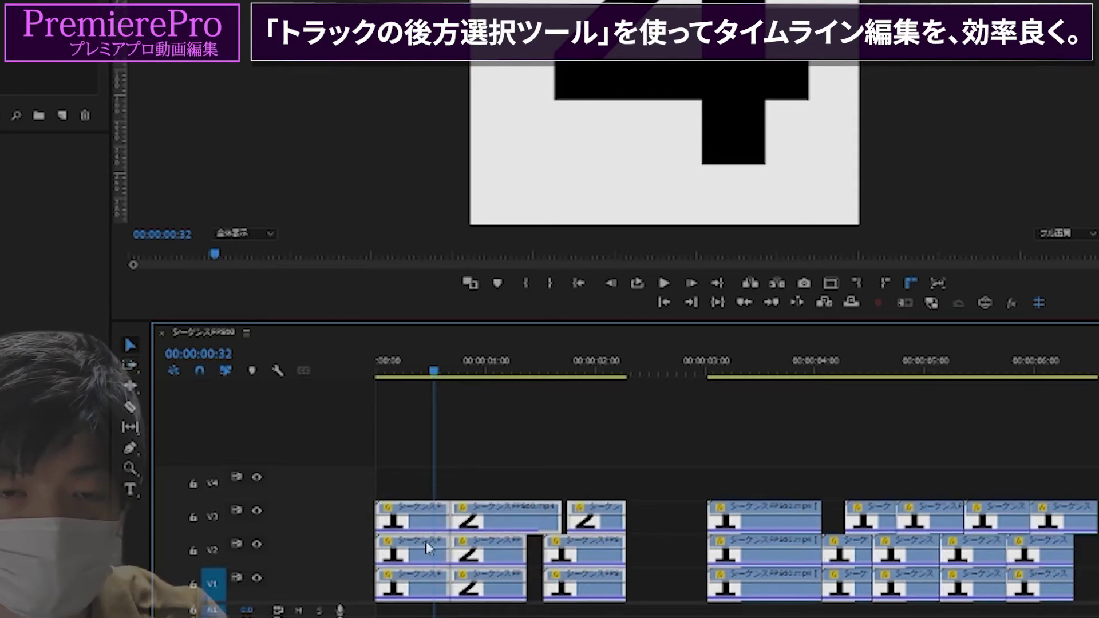
left_click_drag(497, 526, 460, 529)
left_click_drag(438, 467, 379, 586)
From the sequence start, select the nine first-group clips and try dragging them right
key("Home")
left_click(601, 469)
left_click_drag(433, 532, 511, 529)
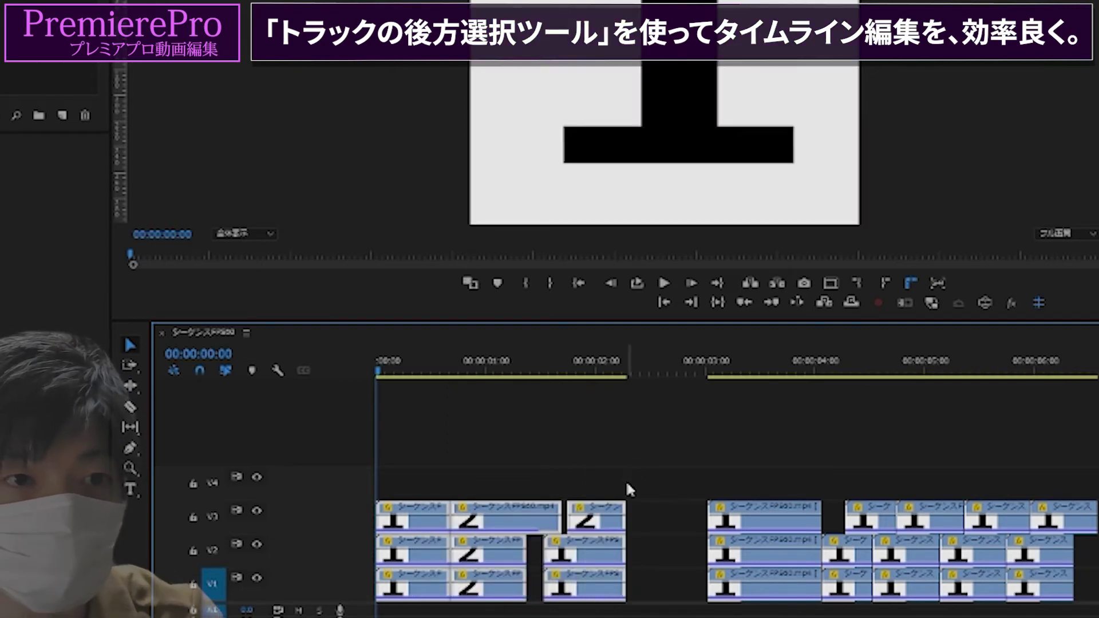
With Track Select Forward, drag the clip block from V3 onward right, then undo
key("a")
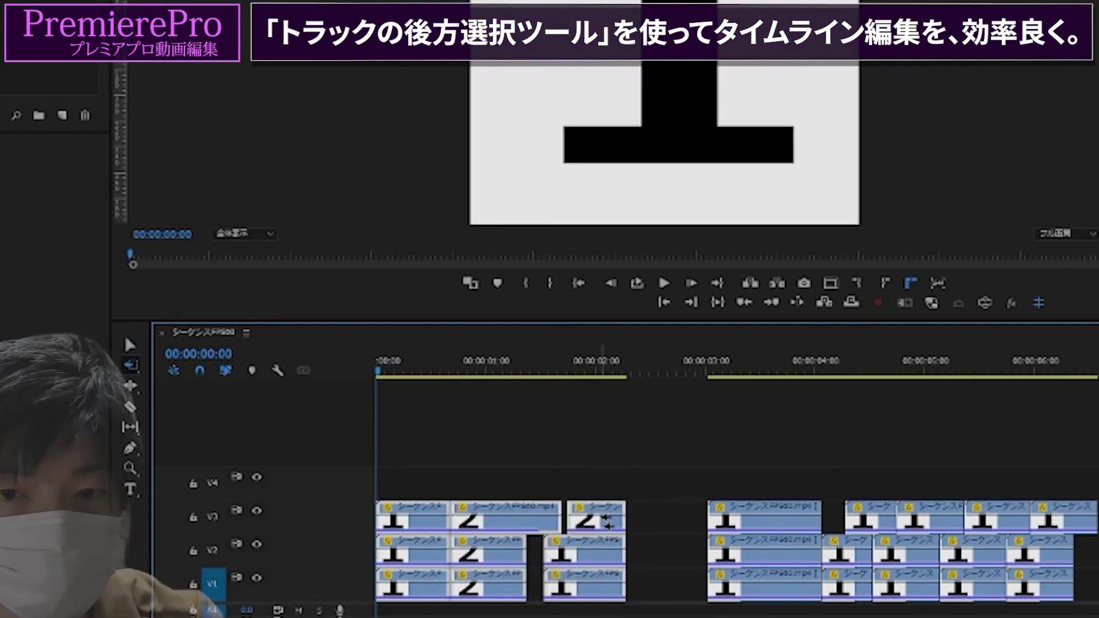
left_click_drag(584, 522, 574, 497)
left_click_drag(576, 497, 616, 496)
left_click_drag(615, 495, 644, 494)
left_click_drag(644, 494, 652, 461)
key("ctrl+z")
key("ctrl+z")
key("ctrl+z")
key("ctrl+z")
key("ctrl+z")
Move the first nine clips slightly right, then select only the three V1 clips
left_click(601, 532)
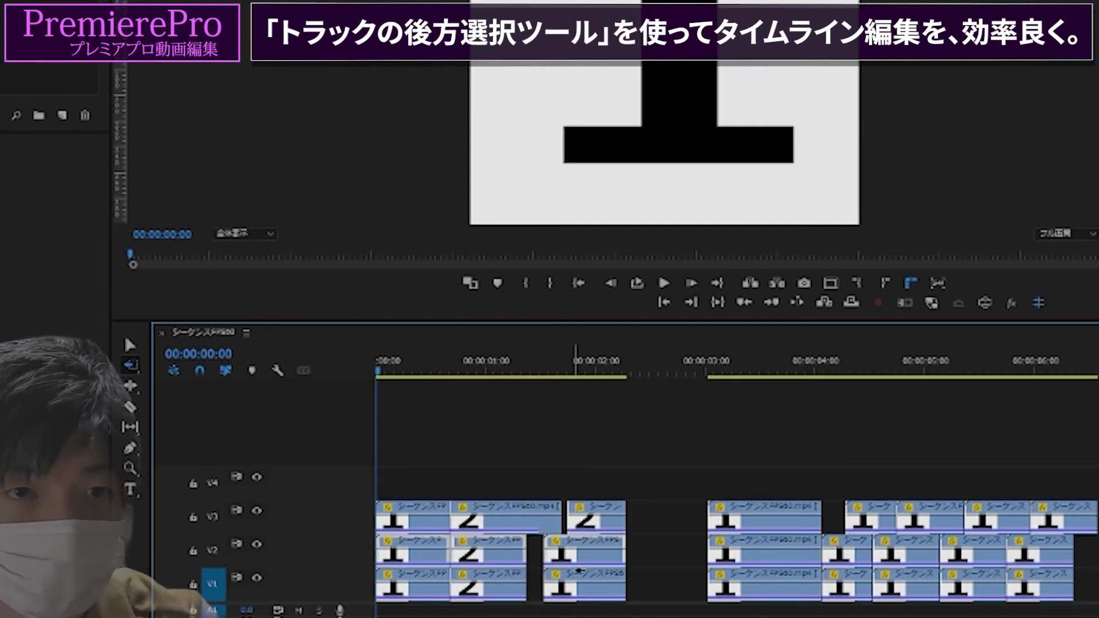
left_click_drag(596, 579, 645, 598)
left_click(598, 584, "shift")
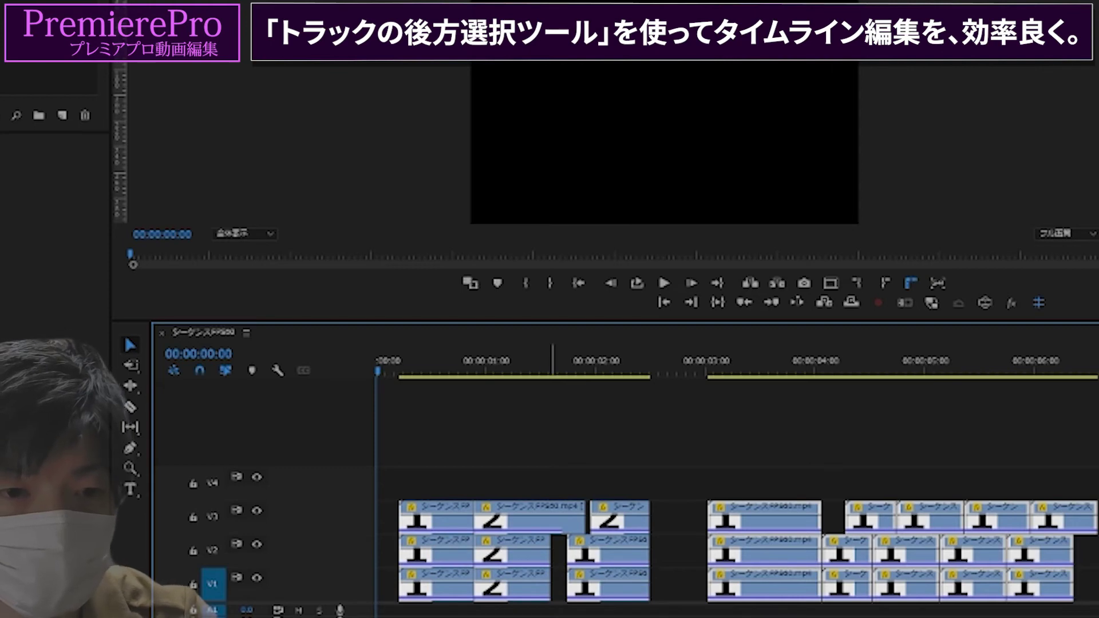
Shift the V1–V3 clips right, set one clip apart on V2, and marquee-select clip groups
scroll(547, 539, "down", 6)
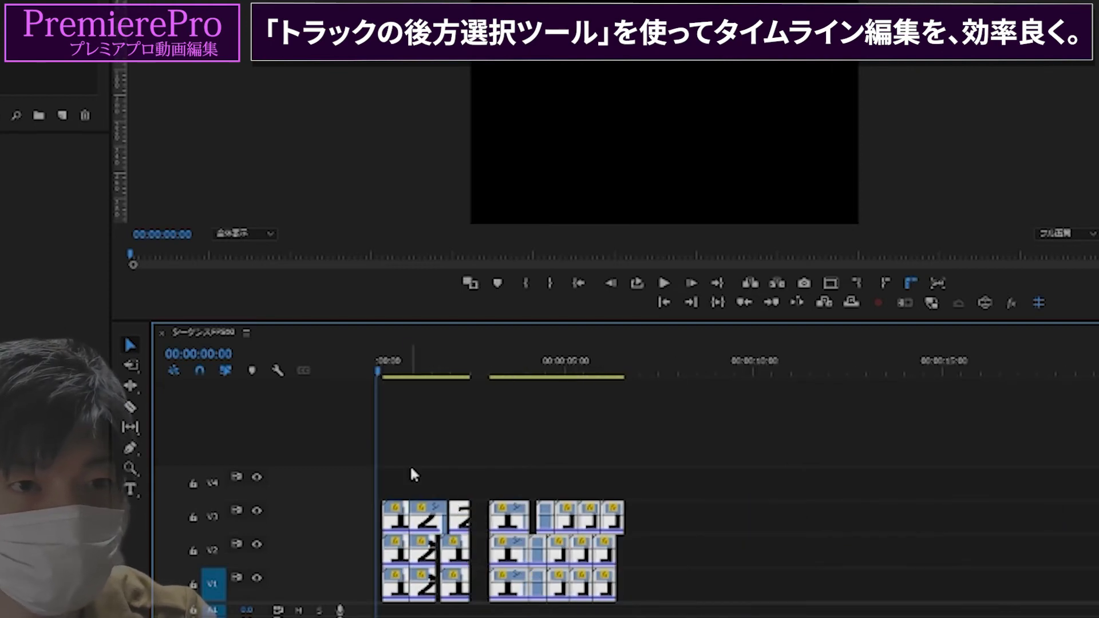
left_click_drag(516, 553, 541, 567)
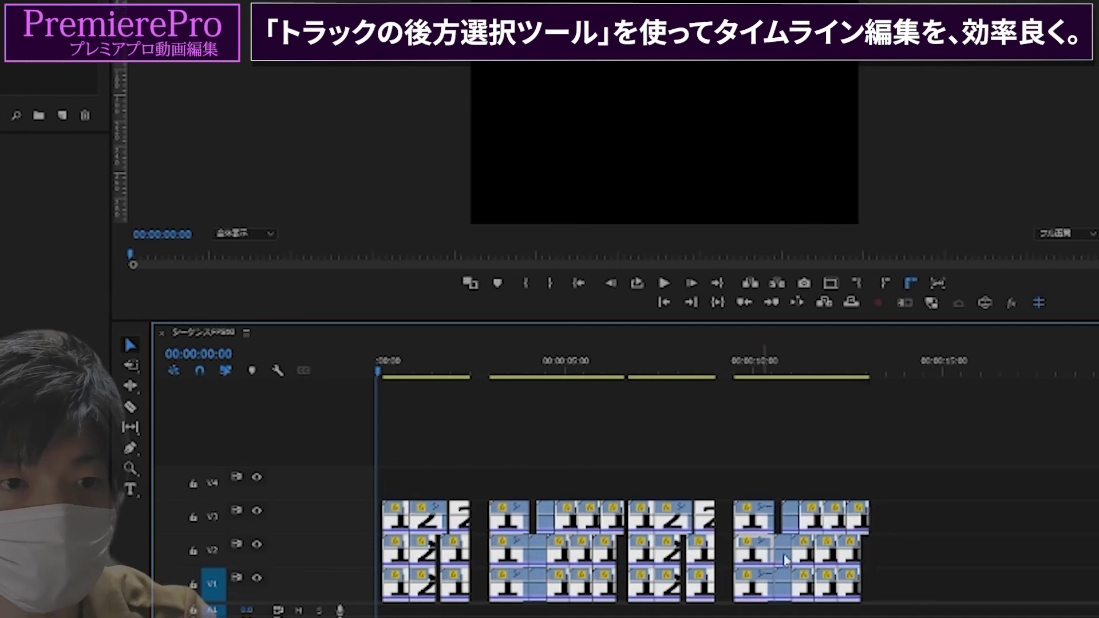
left_click_drag(744, 567, 953, 564)
left_click_drag(1020, 518, 658, 587)
left_click_drag(465, 487, 777, 526)
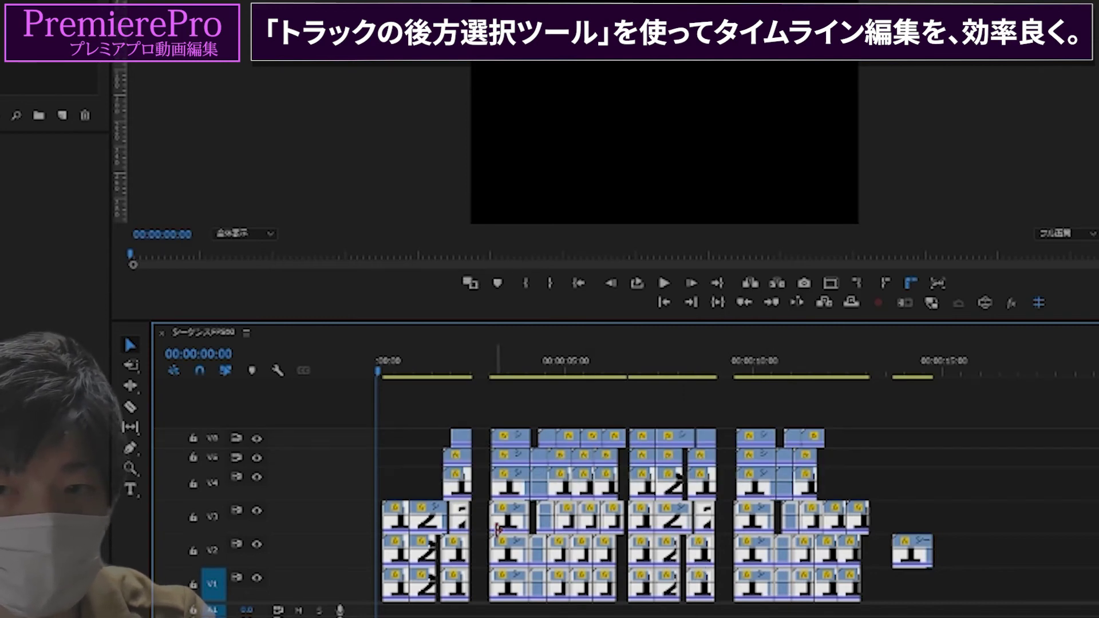
With Track Select on V2 only, slide the V2 clips right by 25 frames
scroll(496, 525, "up", 5)
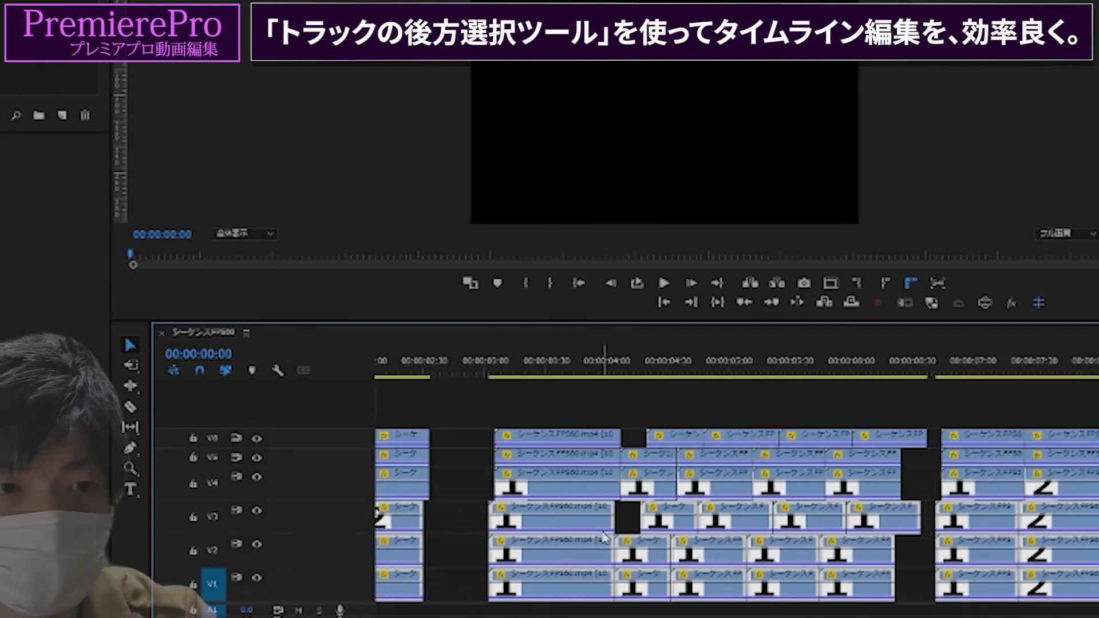
key("shift+a")
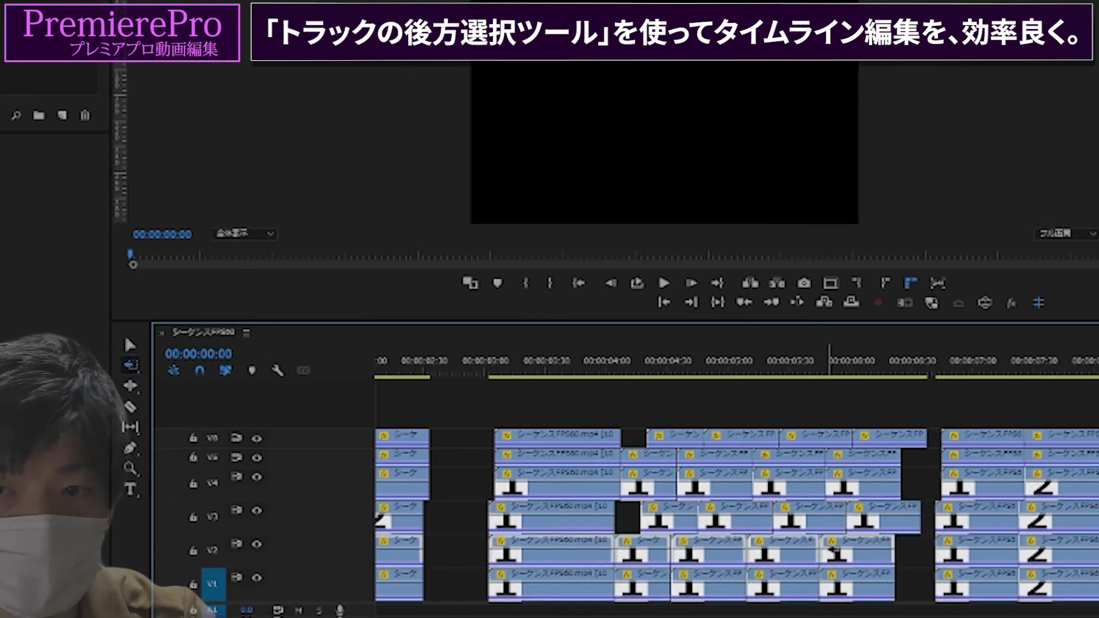
mouse_move(839, 552)
left_mouse_down()
mouse_move(881, 553)
mouse_move(833, 551)
left_mouse_up()
left_click(850, 554, "shift")
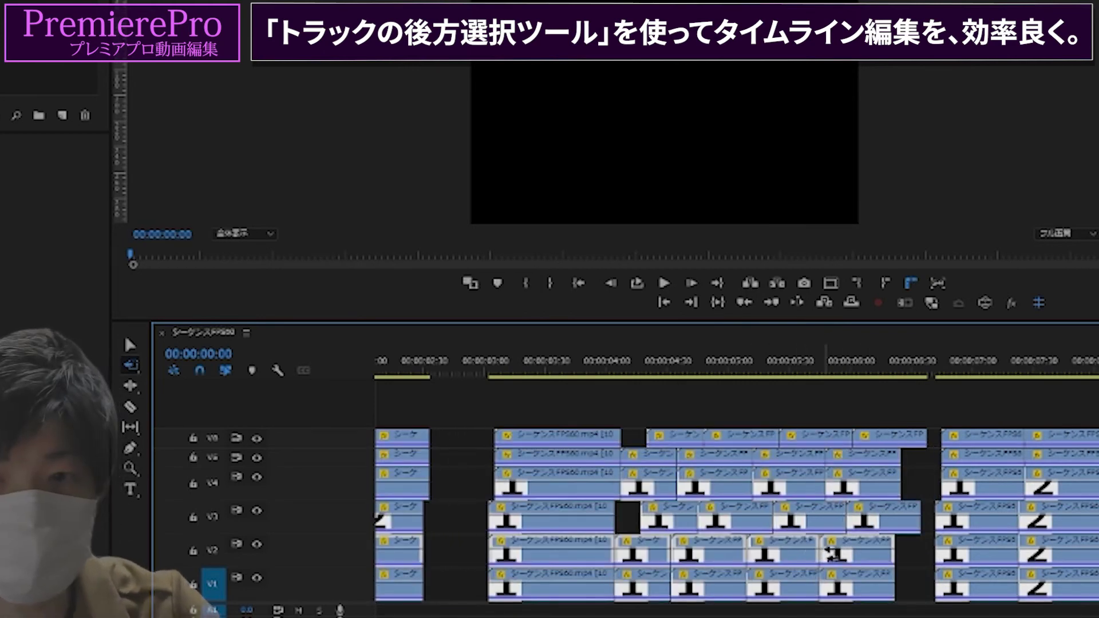
left_click_drag(853, 550, 905, 554)
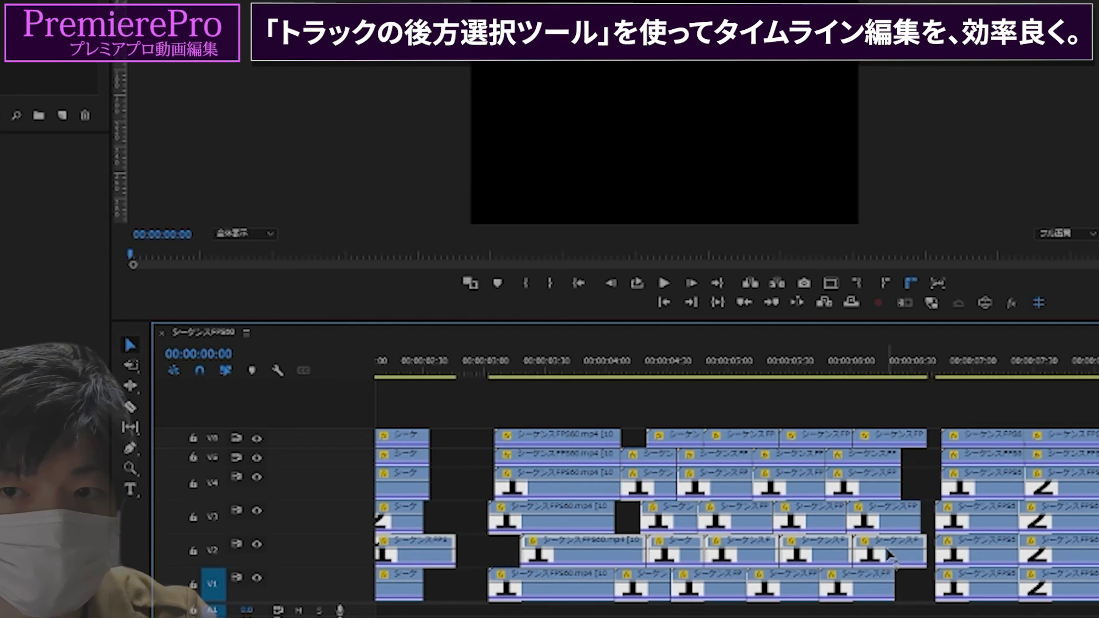
Zoom the timeline out with the Zoom tool to show all clips
key("z")
left_click(863, 530, "alt")
left_click(839, 528, "alt")
left_click(819, 527, "alt")
left_click(815, 527, "alt")
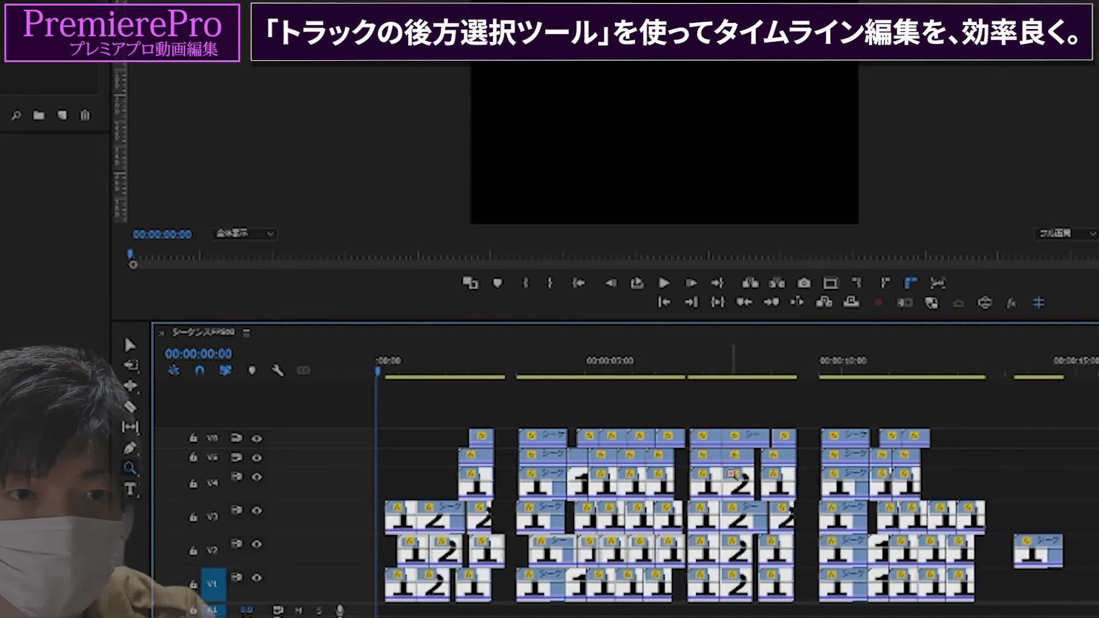
With Track Select Backward, slide the earlier clips left by 15 frames
key("shift+a")
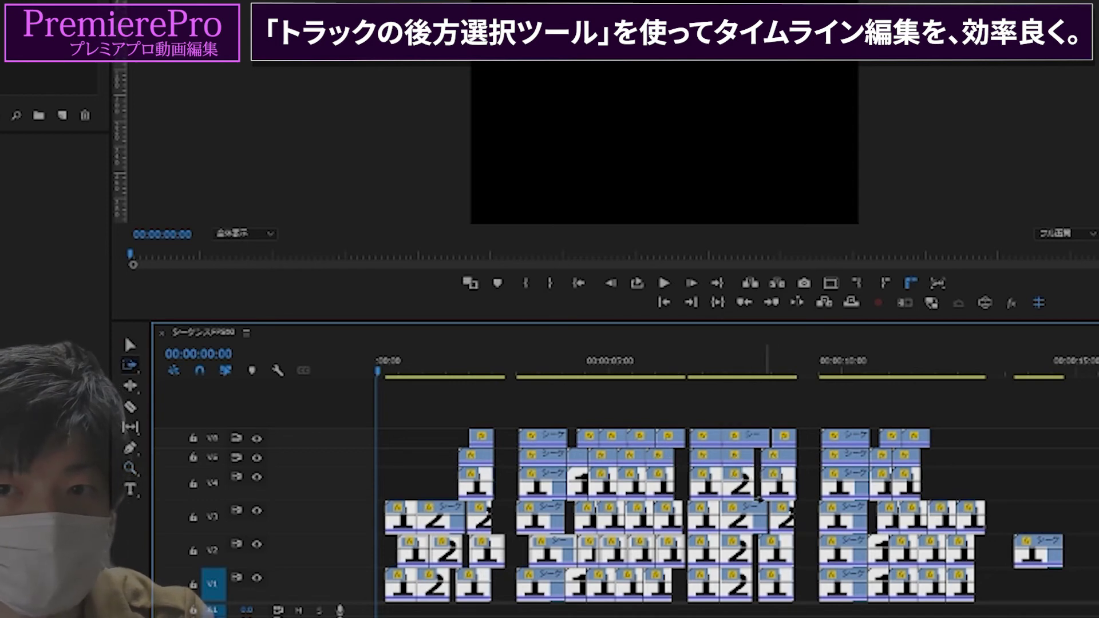
mouse_move(779, 508)
left_mouse_down()
mouse_move(745, 516)
mouse_move(761, 509)
left_mouse_up()
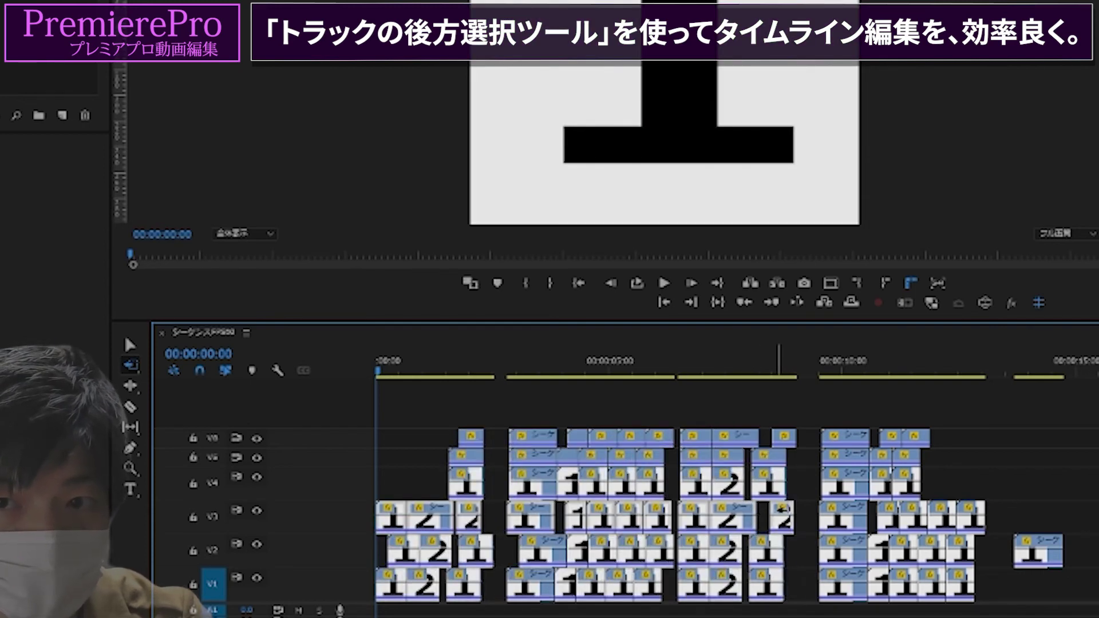
key("v")
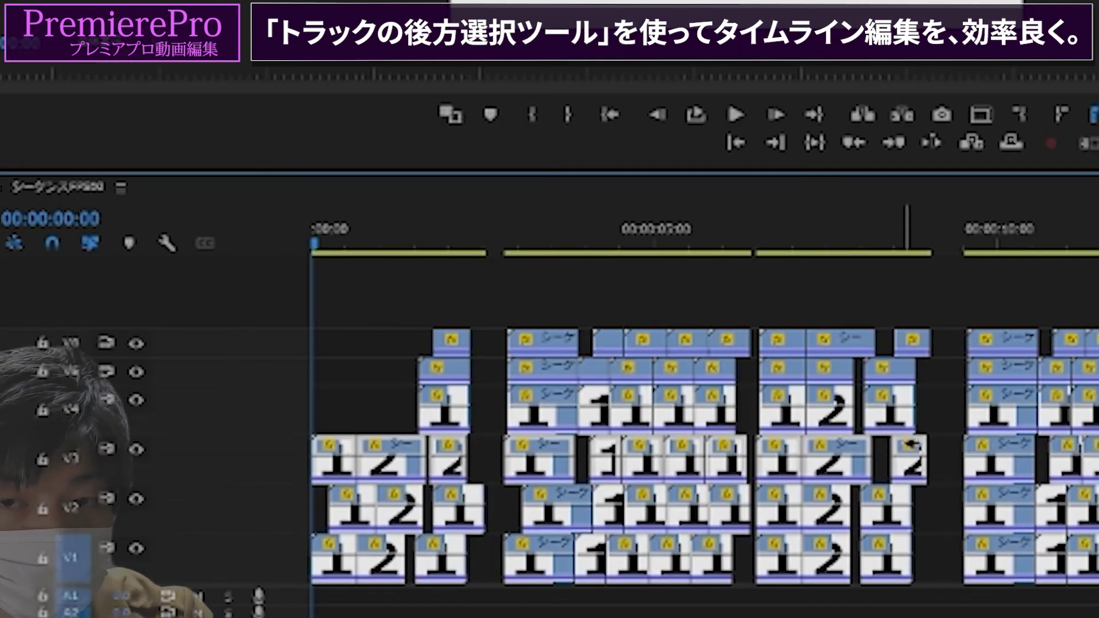
Move V3's earlier clips up onto a new top video track
key("shift+a")
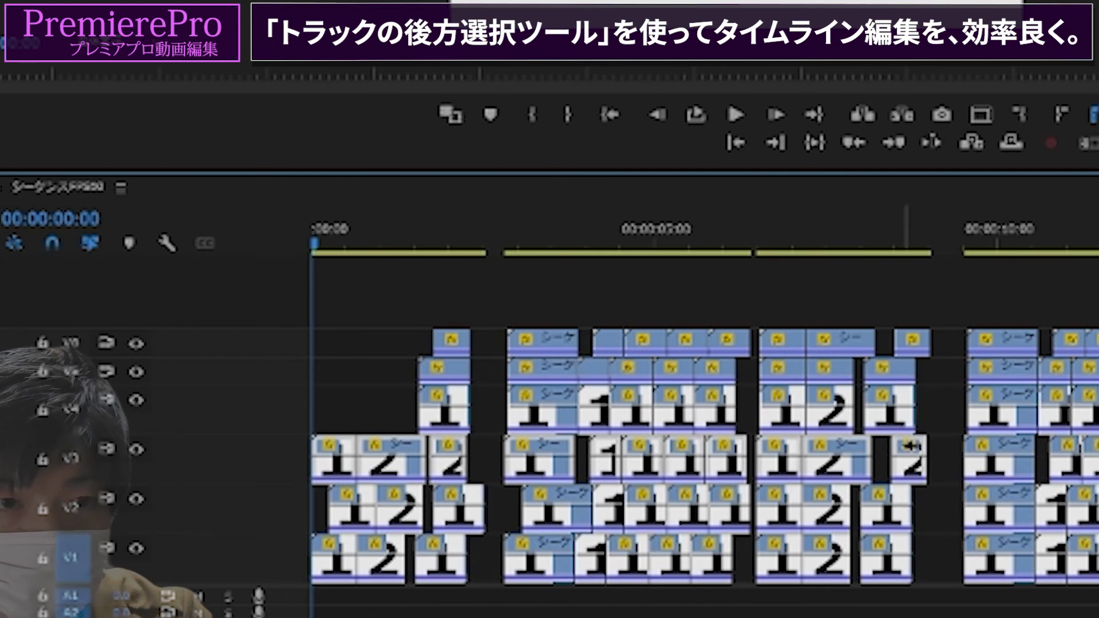
left_click_drag(909, 452, 886, 289)
key("v")
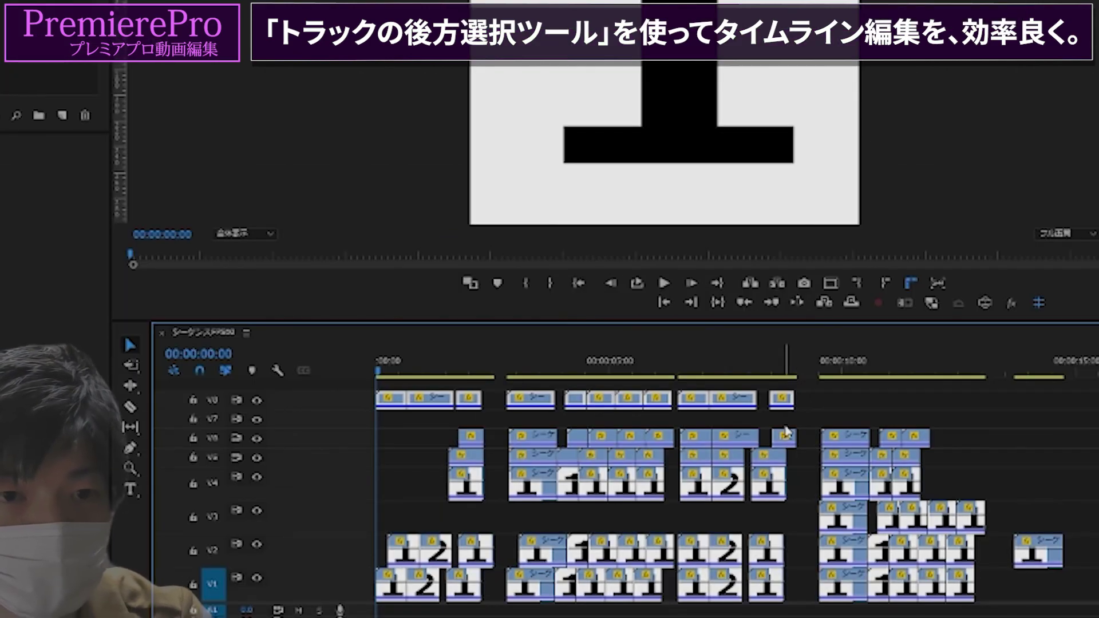
With Track Select Forward, drag the clip groups on V6 and below to close the gaps
key("a")
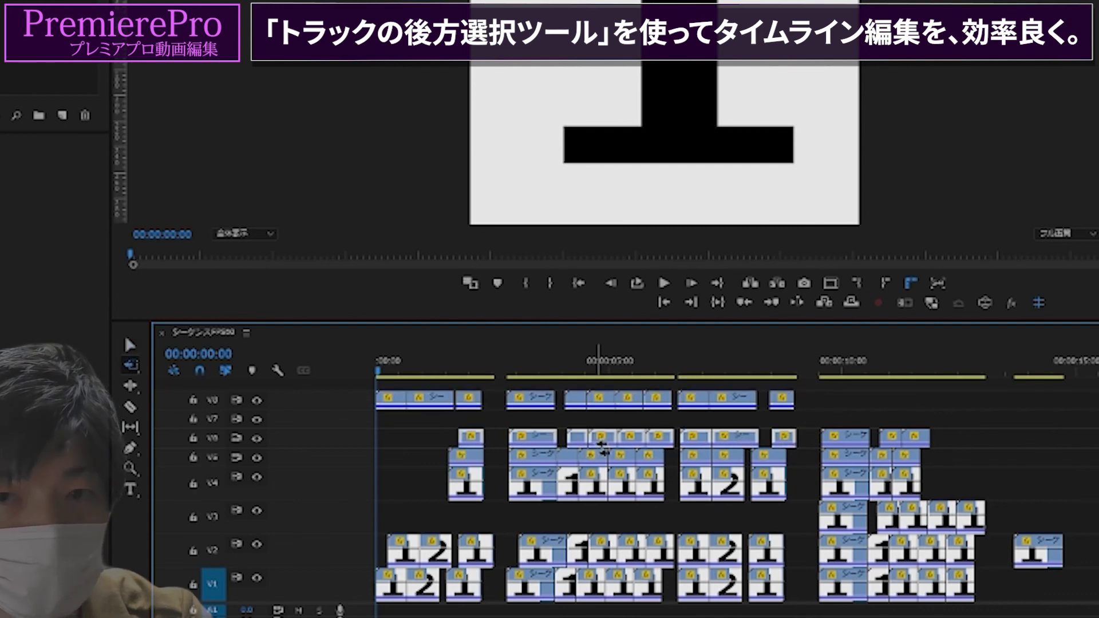
left_click_drag(466, 439, 651, 462)
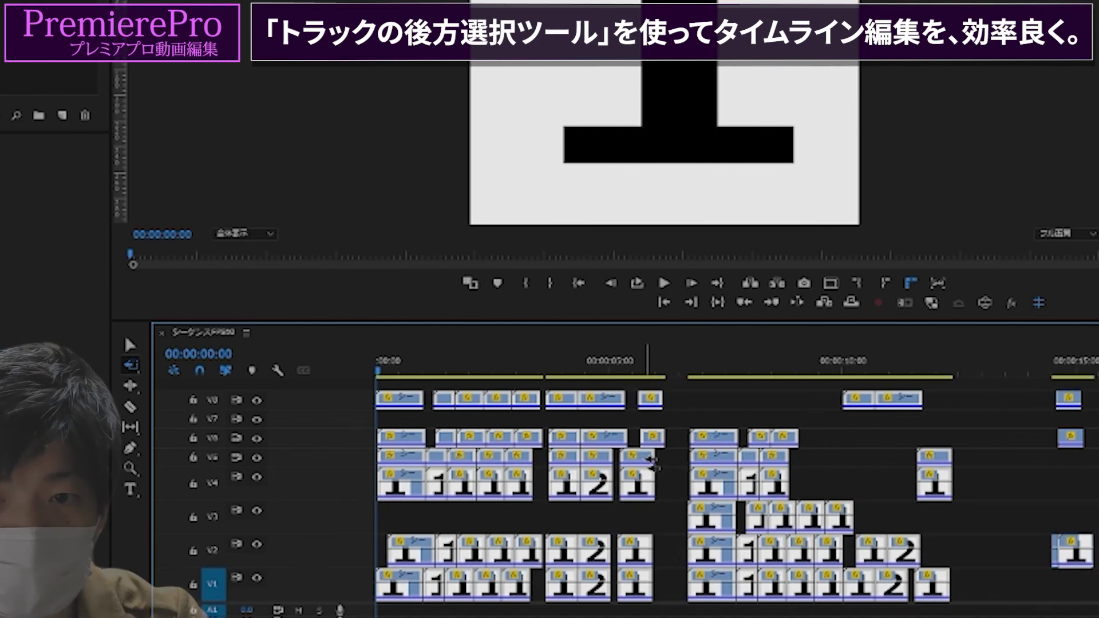